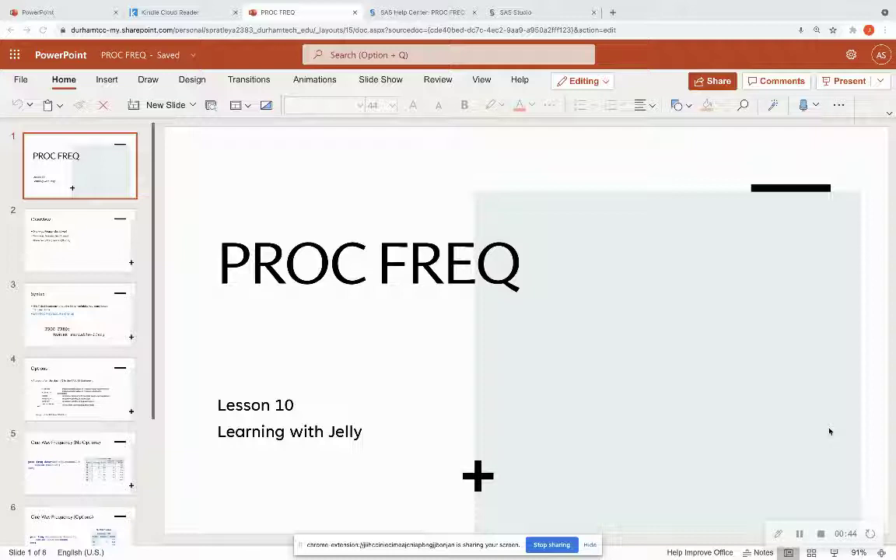
- Show the Overview and Syntax slides, and review the PROC FREQ Statement options in the SAS Help Center
{"action": "left_click", "coordinate": [77, 242]}
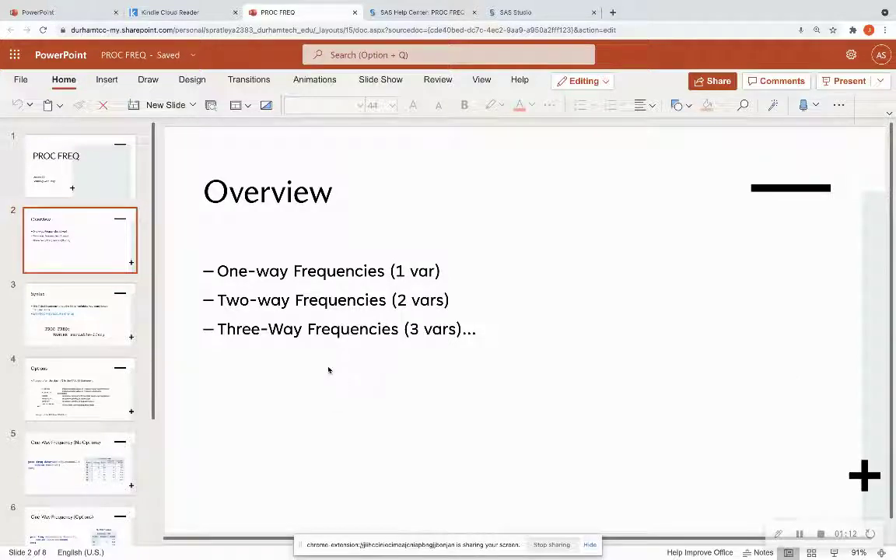
{"action": "left_click", "coordinate": [68, 325]}
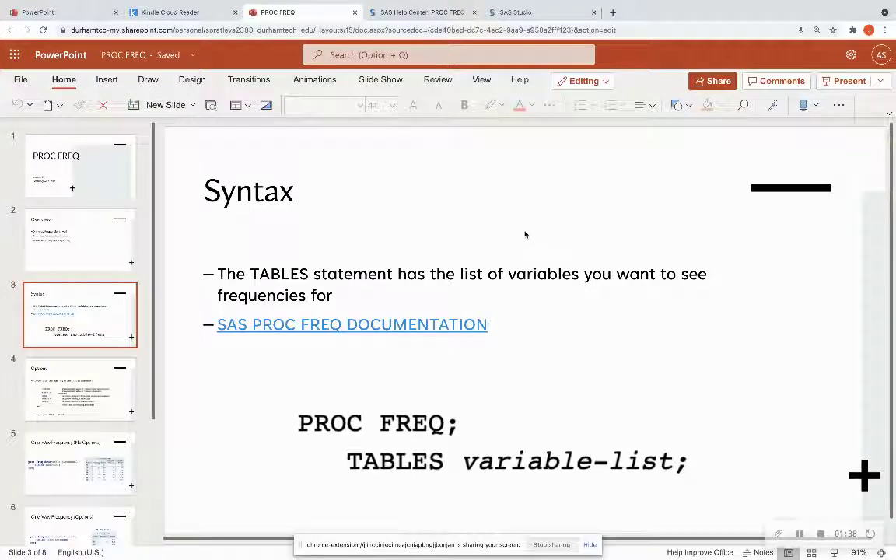
{"action": "left_click", "coordinate": [383, 16]}
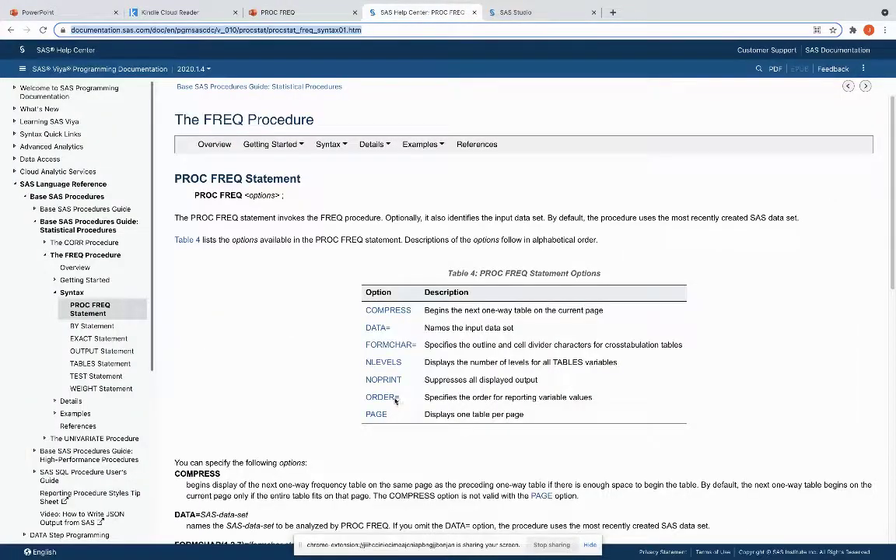
{"action": "scroll", "coordinate": [393, 398], "scroll_direction": "down", "scroll_amount": 4}
{"action": "scroll", "coordinate": [392, 398], "scroll_direction": "down", "scroll_amount": 12}
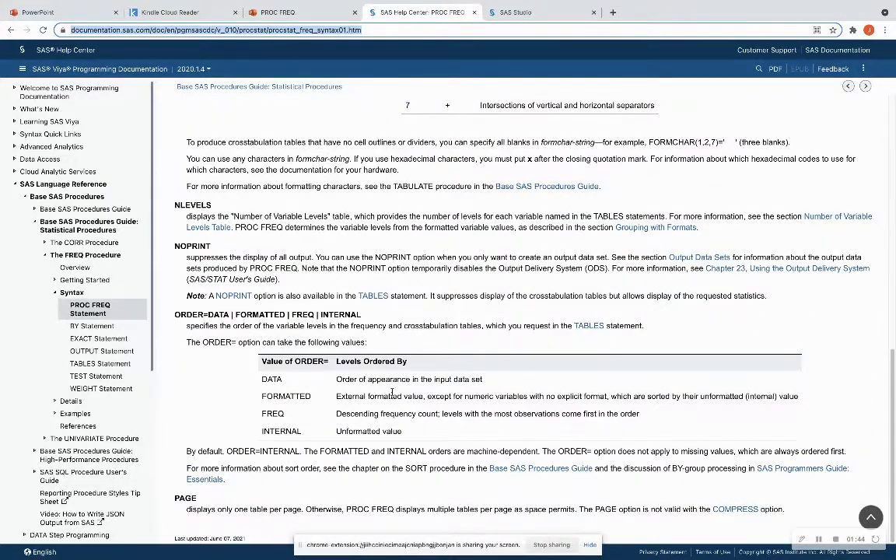
{"action": "scroll", "coordinate": [328, 350], "scroll_direction": "up", "scroll_amount": 15}
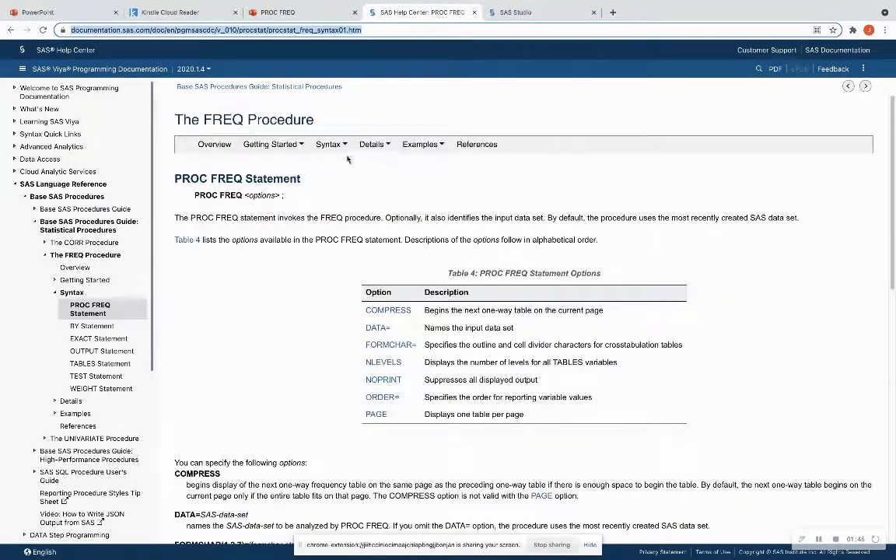
- Open the Examples page of the FREQ Procedure documentation and look over its subsections
{"action": "left_click", "coordinate": [328, 143]}
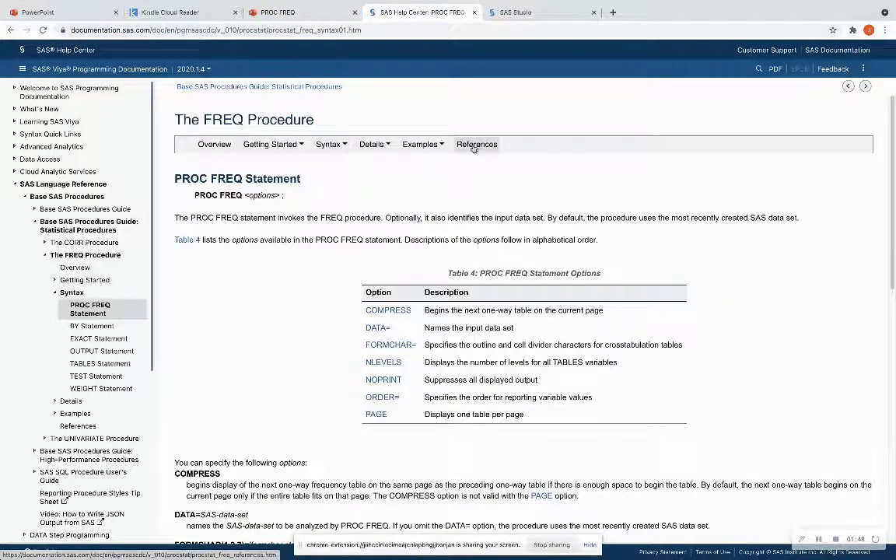
{"action": "left_click", "coordinate": [420, 145]}
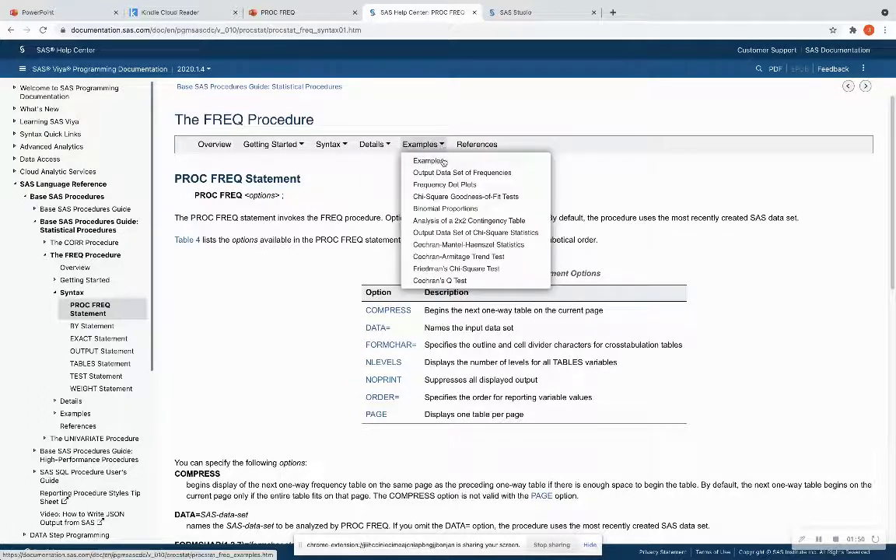
{"action": "left_click", "coordinate": [442, 161]}
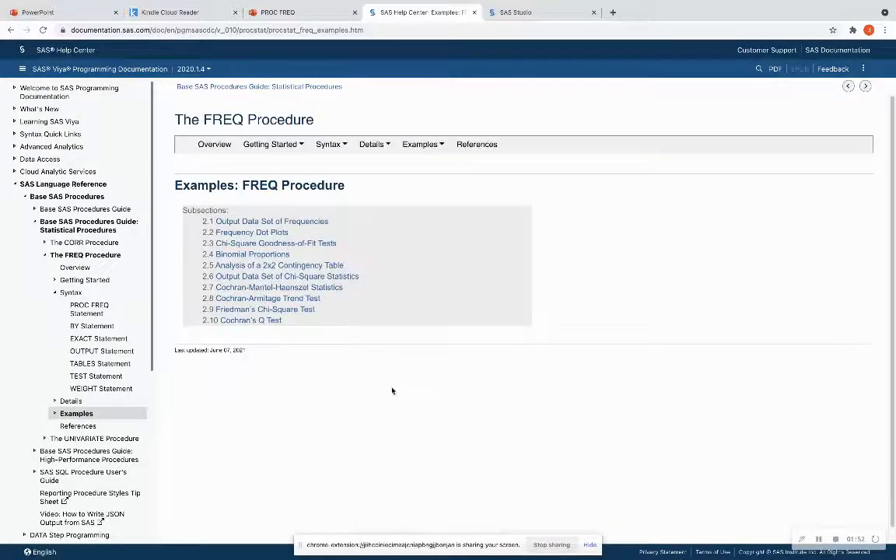
{"action": "scroll", "coordinate": [410, 393], "scroll_direction": "down", "scroll_amount": 2}
{"action": "scroll", "coordinate": [410, 389], "scroll_direction": "up", "scroll_amount": 2}
- Return to the PROC FREQ presentation and show the Options and One-Way Frequency (No Options) slides
{"action": "left_click", "coordinate": [333, 21]}
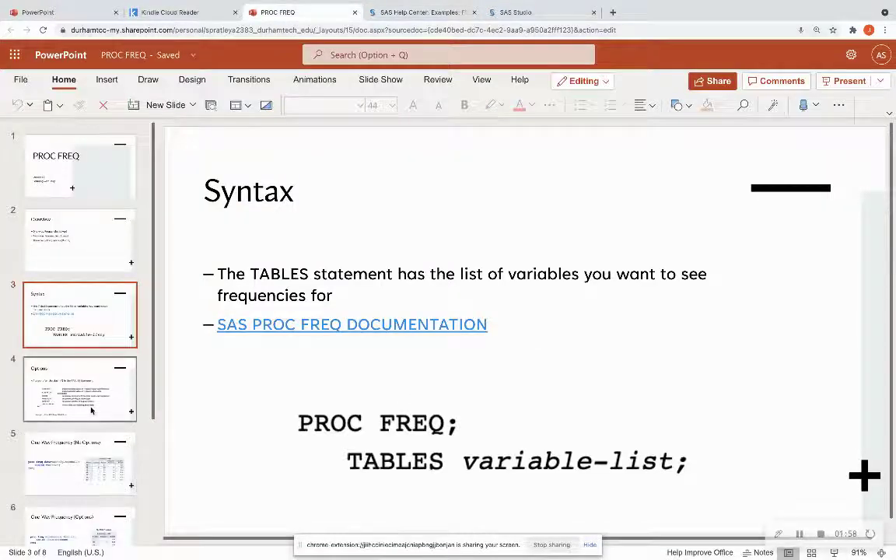
{"action": "left_click", "coordinate": [91, 410]}
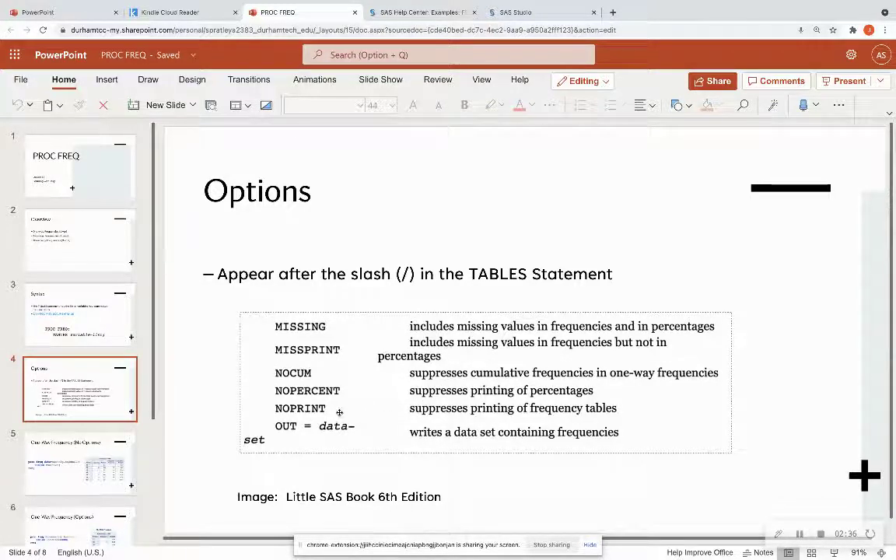
{"action": "left_click", "coordinate": [88, 457]}
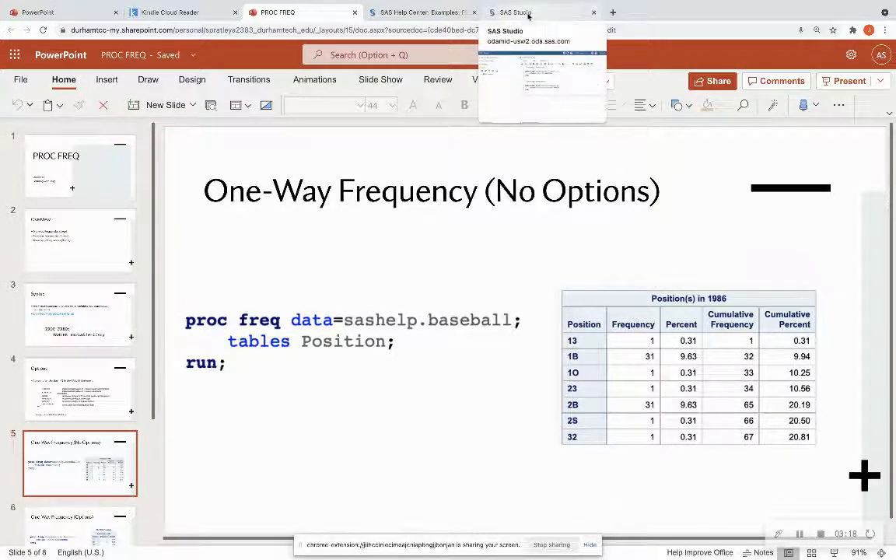
- Switch to SAS Studio and remove the /NOCUM option from the TABLES Position statement in the one-way frequency code
{"action": "left_click_drag", "start_coordinate": [527, 13], "coordinate": [424, 15]}
{"action": "left_click", "coordinate": [506, 193]}
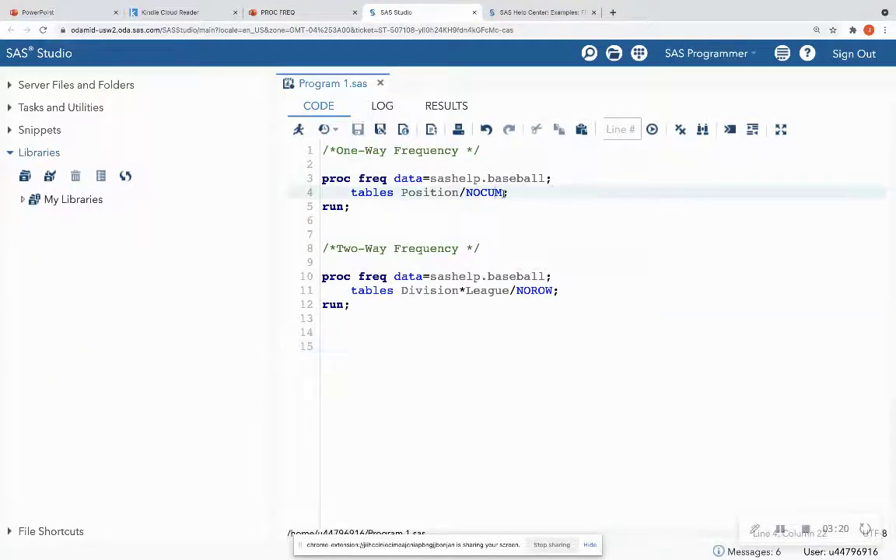
{"action": "key", "text": "BackSpace"}
{"action": "key", "text": "BackSpace"}
{"action": "key", "text": "BackSpace"}
{"action": "key", "text": "BackSpace"}
{"action": "key", "text": "BackSpace"}
{"action": "key", "text": "BackSpace"}
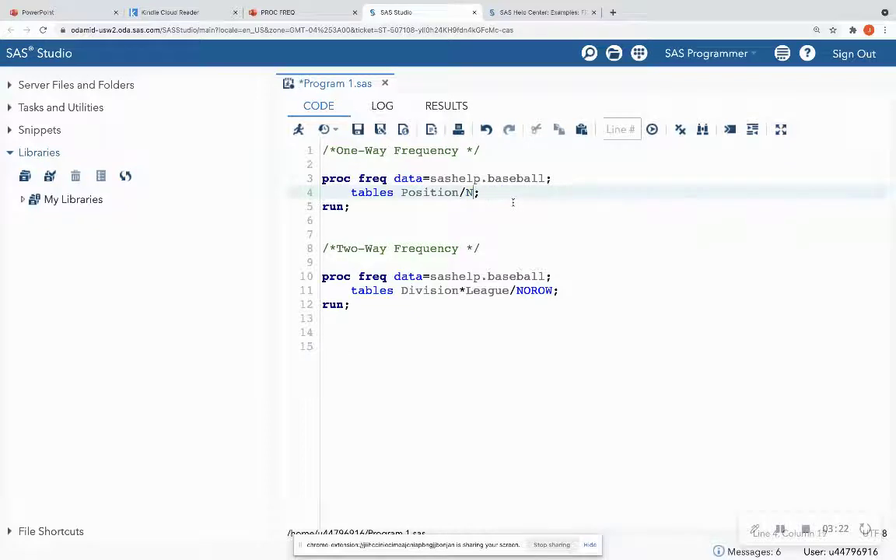
- Run only the one-way PROC FREQ block for Position and review its cumulative frequency and percent columns
{"action": "left_click_drag", "start_coordinate": [322, 220], "coordinate": [285, 163]}
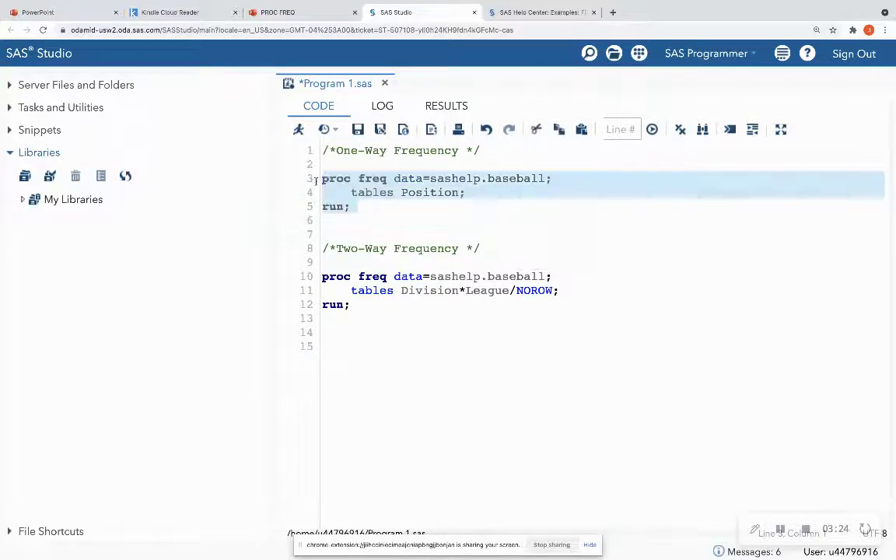
{"action": "left_click", "coordinate": [297, 130]}
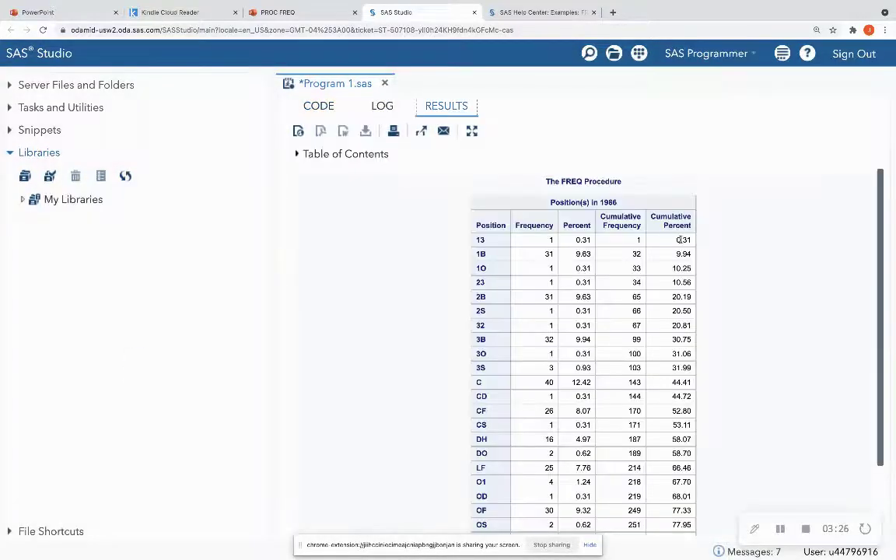
{"action": "scroll", "coordinate": [672, 298], "scroll_direction": "down", "scroll_amount": 2}
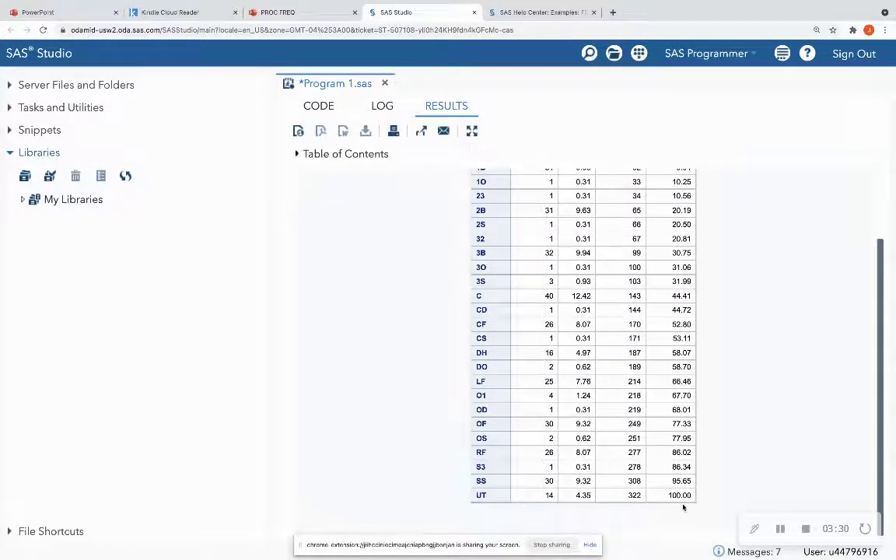
{"action": "scroll", "coordinate": [673, 451], "scroll_direction": "up", "scroll_amount": 2}
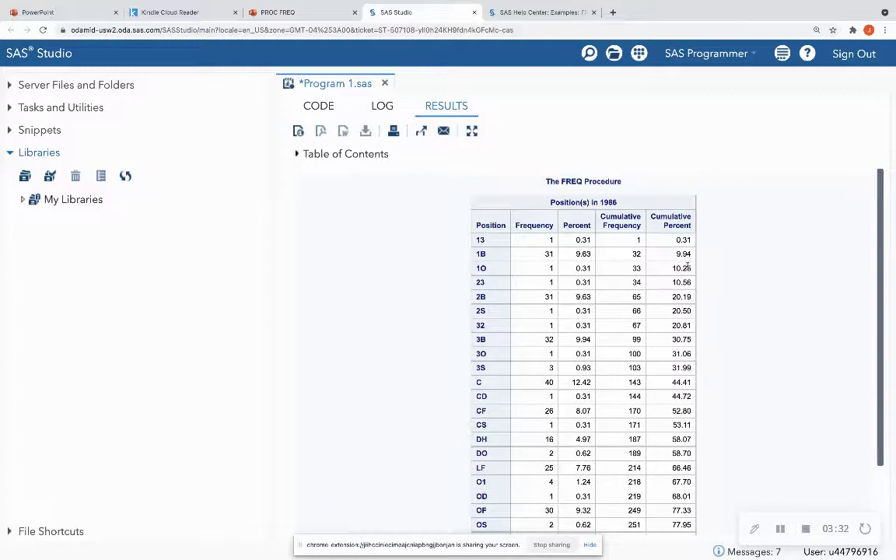
{"action": "scroll", "coordinate": [690, 280], "scroll_direction": "down", "scroll_amount": 2}
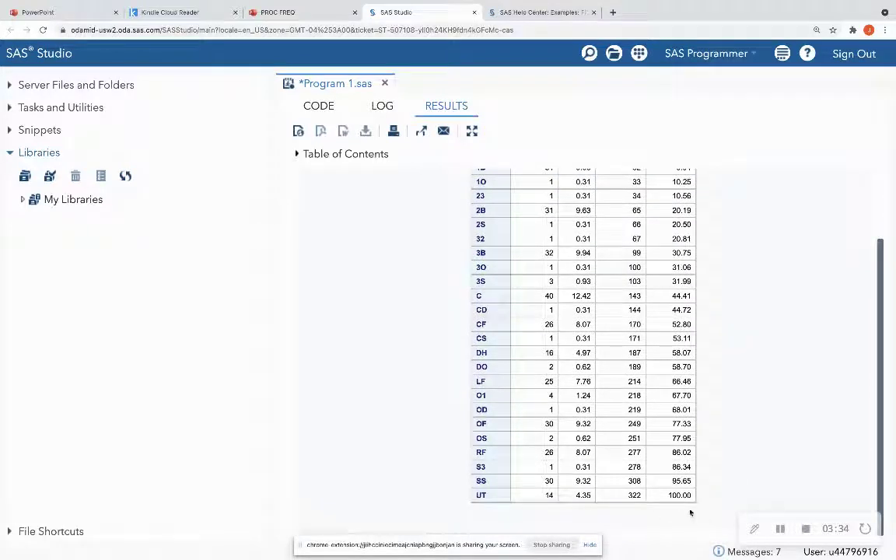
{"action": "scroll", "coordinate": [614, 296], "scroll_direction": "up", "scroll_amount": 2}
{"action": "scroll", "coordinate": [634, 406], "scroll_direction": "down", "scroll_amount": 2}
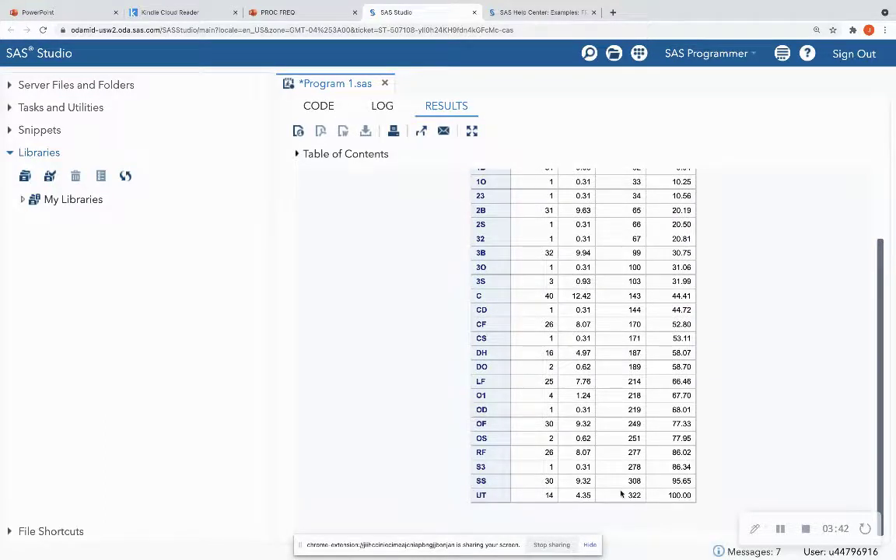
{"action": "scroll", "coordinate": [622, 490], "scroll_direction": "up", "scroll_amount": 3}
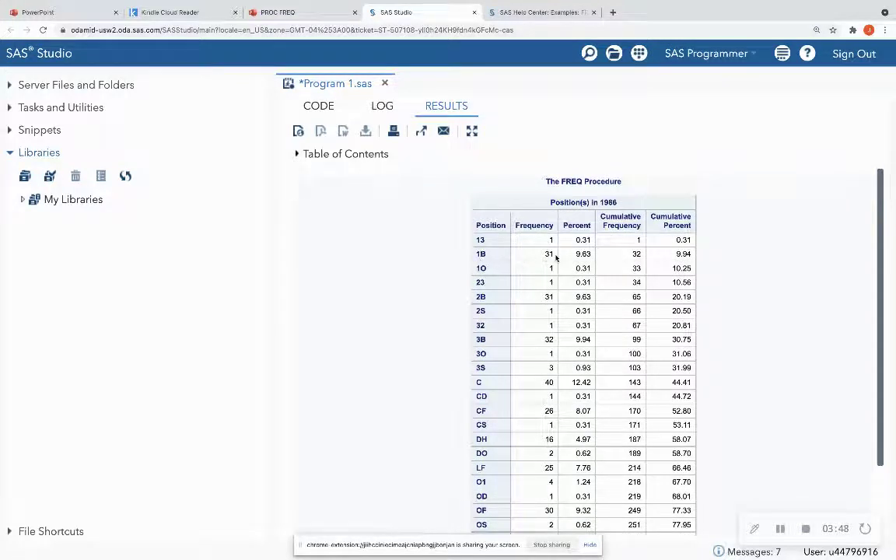
- Examine the frequency and percent values for positions 1B and C in the Position results table
{"action": "double_click", "coordinate": [482, 255]}
{"action": "scroll", "coordinate": [548, 256], "scroll_direction": "down", "scroll_amount": 2}
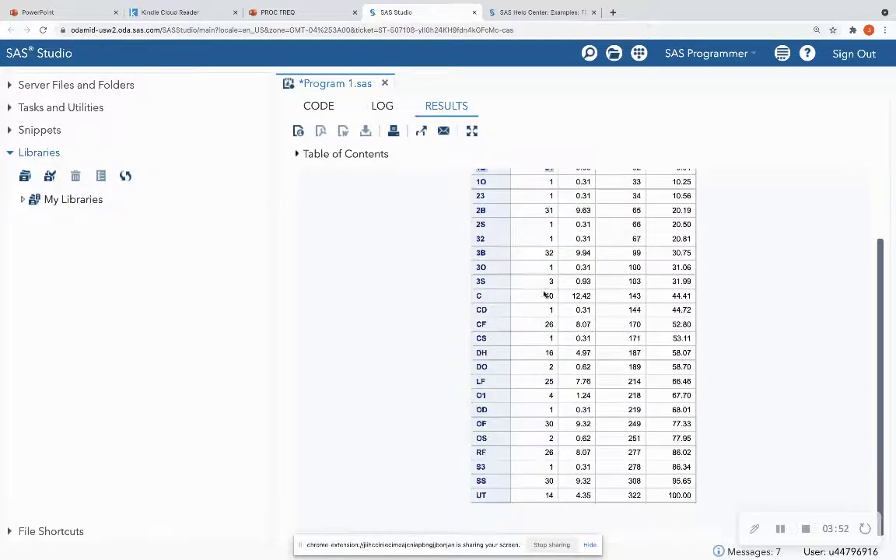
{"action": "left_click_drag", "start_coordinate": [554, 297], "coordinate": [471, 300]}
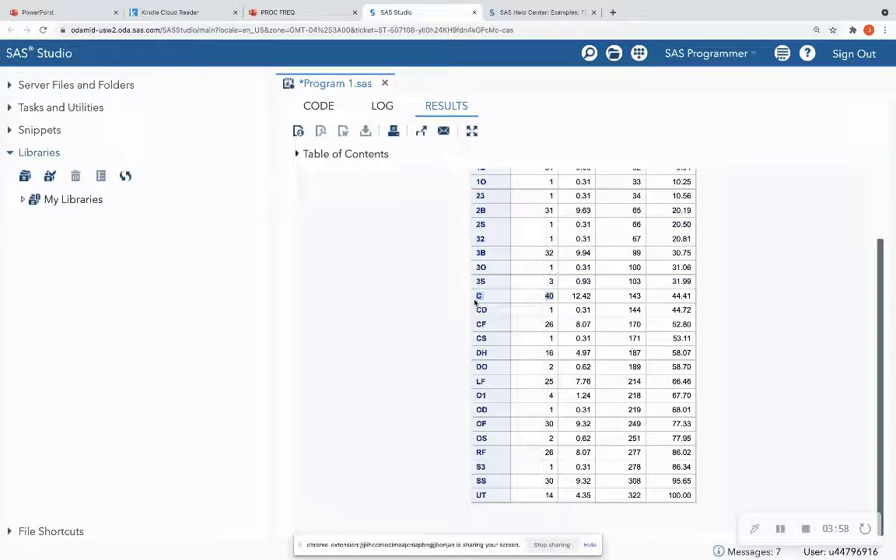
{"action": "left_click", "coordinate": [449, 325]}
{"action": "scroll", "coordinate": [467, 327], "scroll_direction": "up", "scroll_amount": 3}
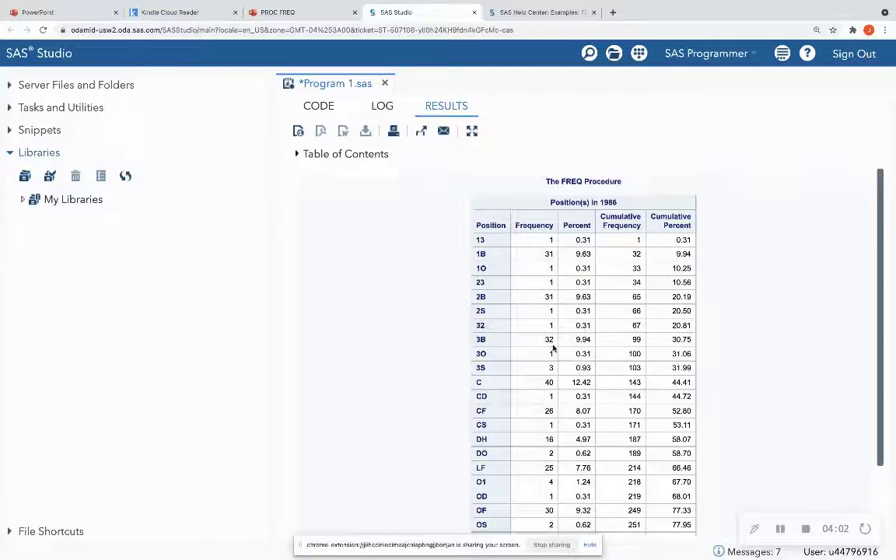
{"action": "left_click_drag", "start_coordinate": [588, 382], "coordinate": [572, 386]}
{"action": "left_click", "coordinate": [498, 385]}
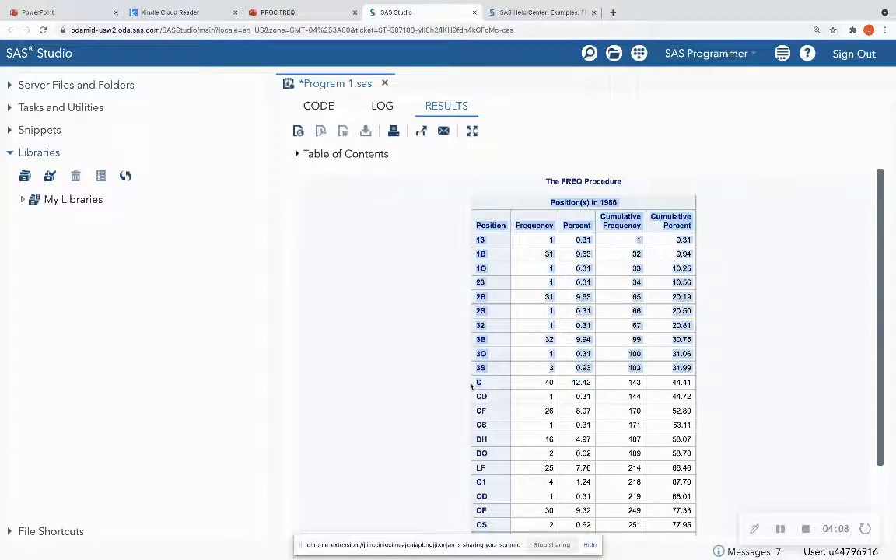
{"action": "double_click", "coordinate": [478, 382]}
{"action": "scroll", "coordinate": [544, 385], "scroll_direction": "down", "scroll_amount": 2}
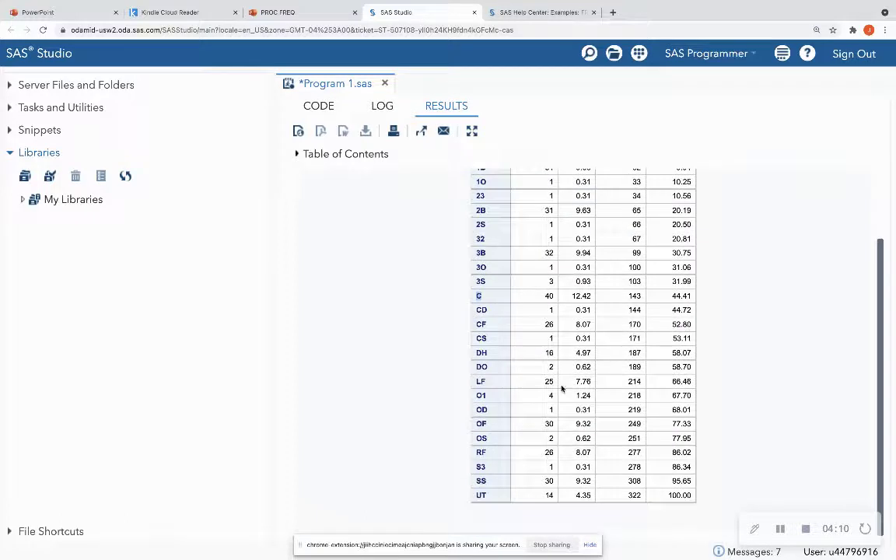
{"action": "scroll", "coordinate": [607, 373], "scroll_direction": "up", "scroll_amount": 2}
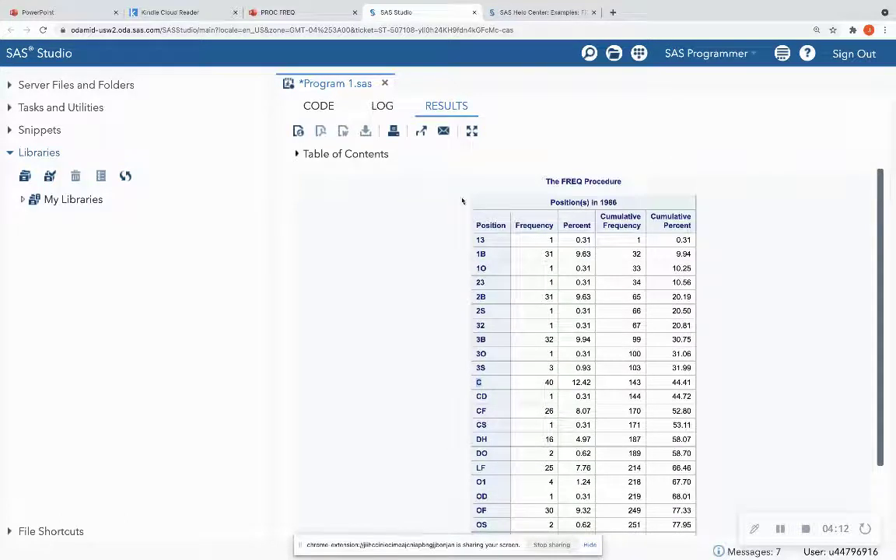
- Add League after Position in the one-way TABLES statement and highlight each of the two variables
{"action": "left_click", "coordinate": [328, 113]}
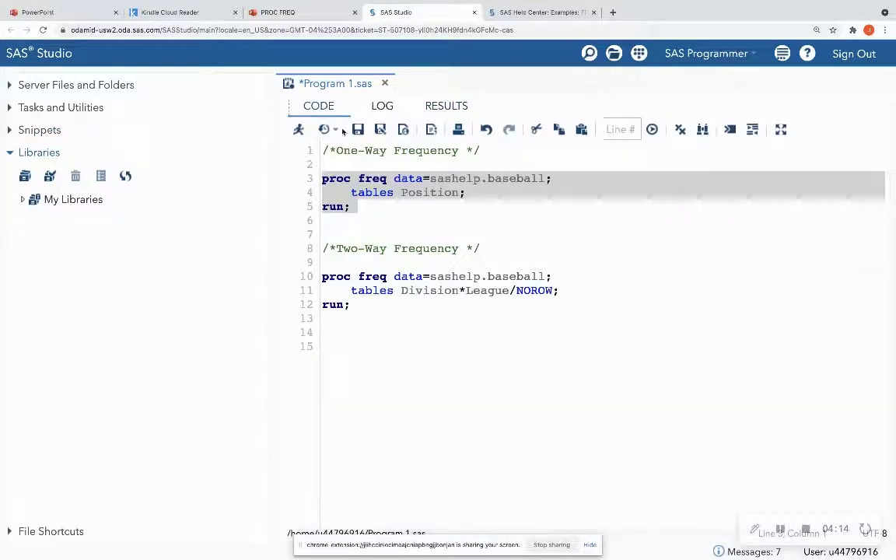
{"action": "left_click", "coordinate": [465, 203]}
{"action": "type", "text": "League"}
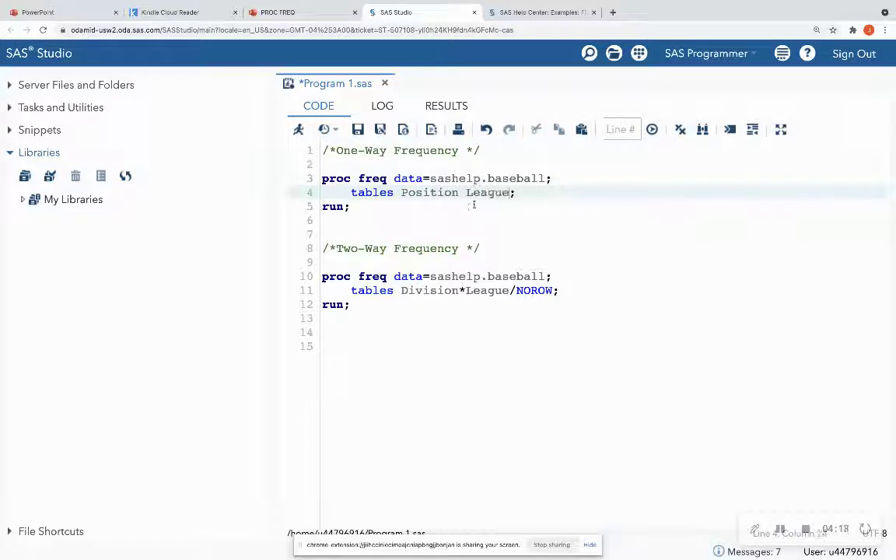
{"action": "left_click", "coordinate": [474, 192]}
{"action": "left_click", "coordinate": [463, 195]}
{"action": "double_click", "coordinate": [406, 193]}
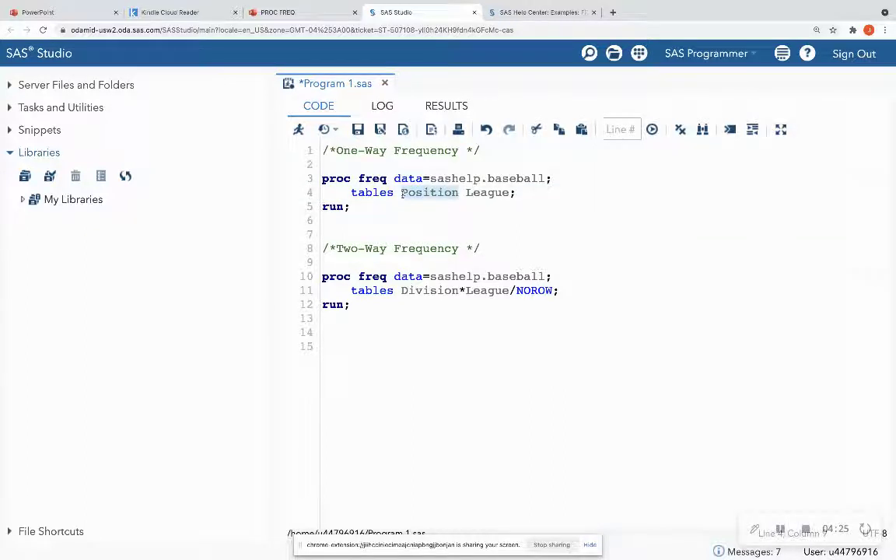
{"action": "left_click_drag", "start_coordinate": [511, 193], "coordinate": [468, 194]}
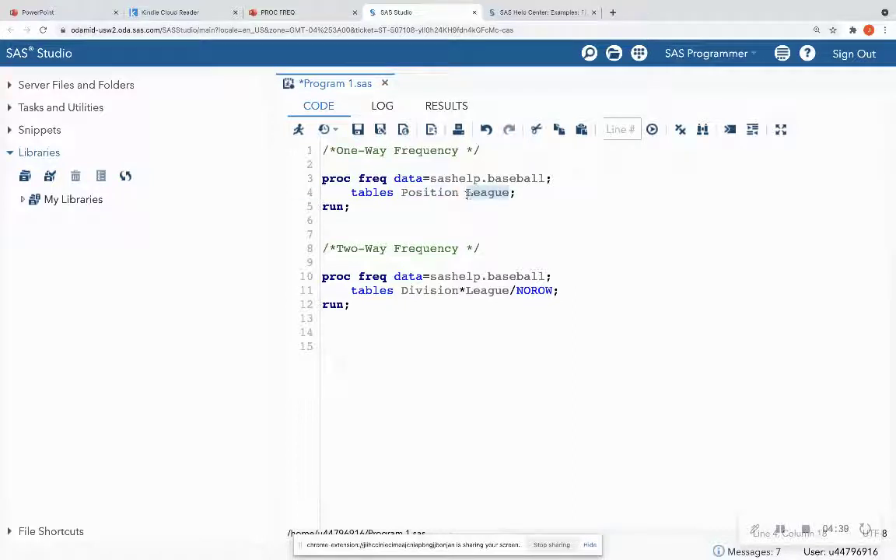
- Run the one-way PROC FREQ block with Position and League and view both frequency tables
{"action": "left_click_drag", "start_coordinate": [354, 207], "coordinate": [295, 142]}
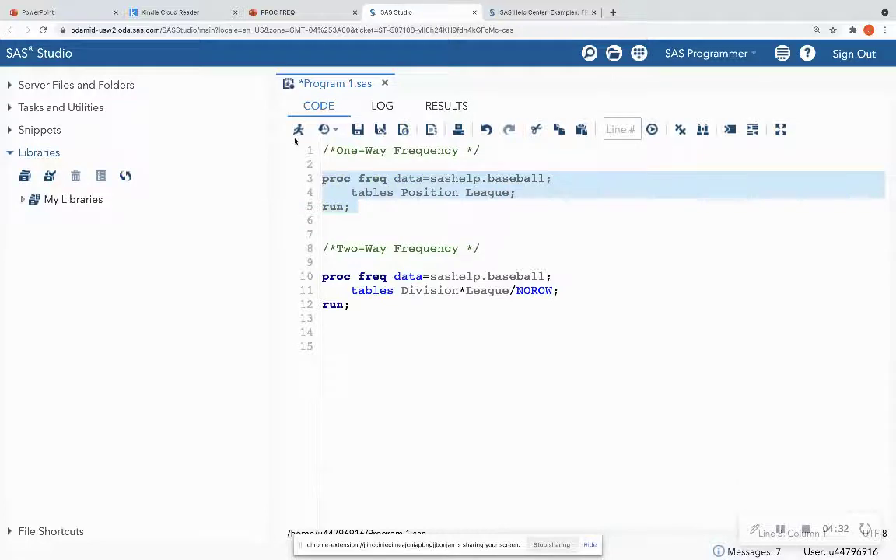
{"action": "left_click", "coordinate": [297, 130]}
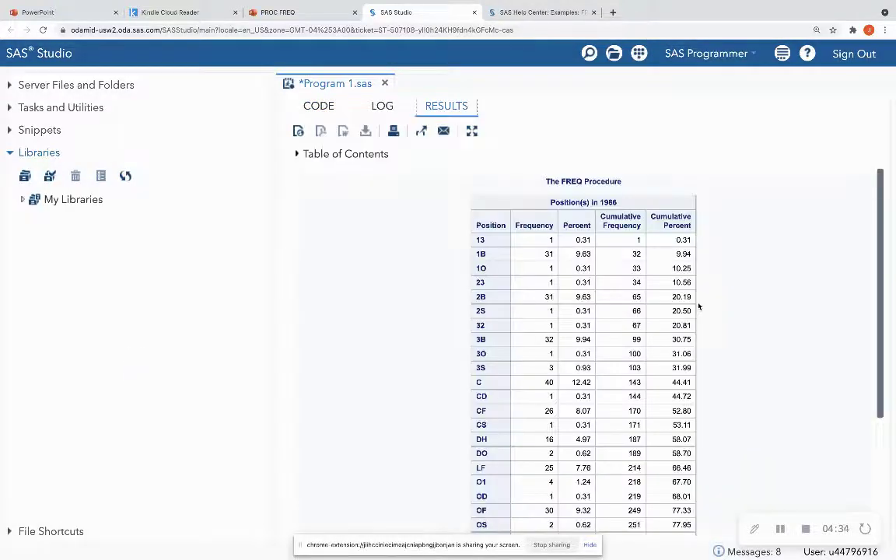
{"action": "scroll", "coordinate": [640, 430], "scroll_direction": "down", "scroll_amount": 3}
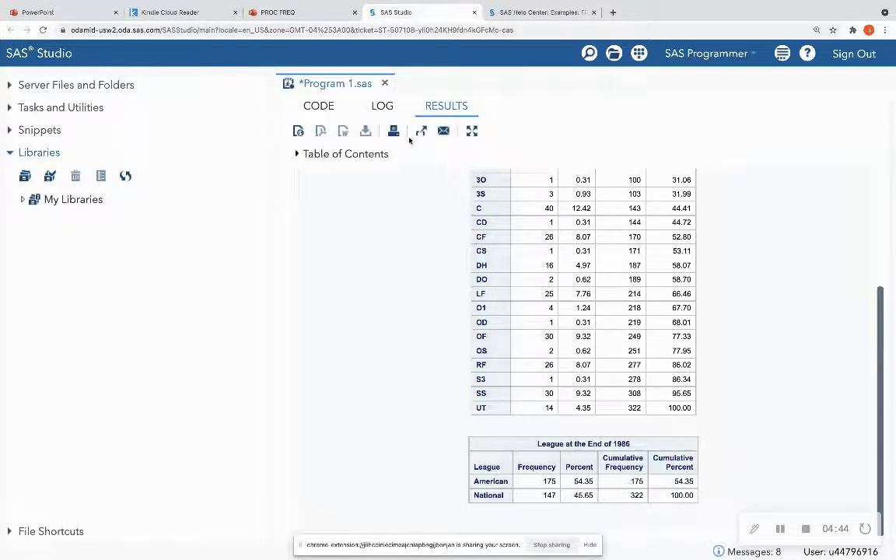
- Remove League from the one-way TABLES statement, leaving only Position, and return to the PROC FREQ presentation
{"action": "left_click", "coordinate": [319, 105]}
{"action": "left_click", "coordinate": [513, 193]}
{"action": "key", "text": "BackSpace"}
{"action": "key", "text": "BackSpace"}
{"action": "key", "text": "BackSpace"}
{"action": "key", "text": "BackSpace"}
{"action": "key", "text": "BackSpace"}
{"action": "key", "text": "BackSpace"}
{"action": "key", "text": "BackSpace"}
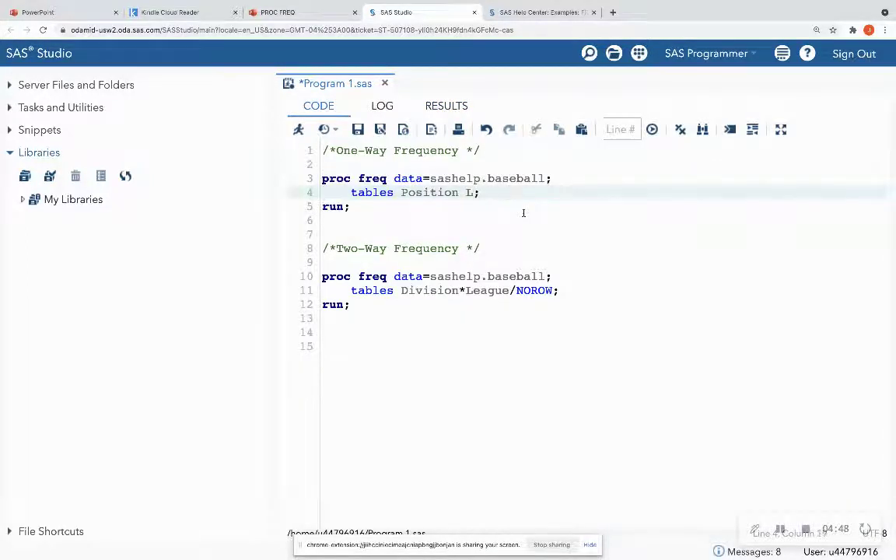
{"action": "left_click", "coordinate": [293, 15]}
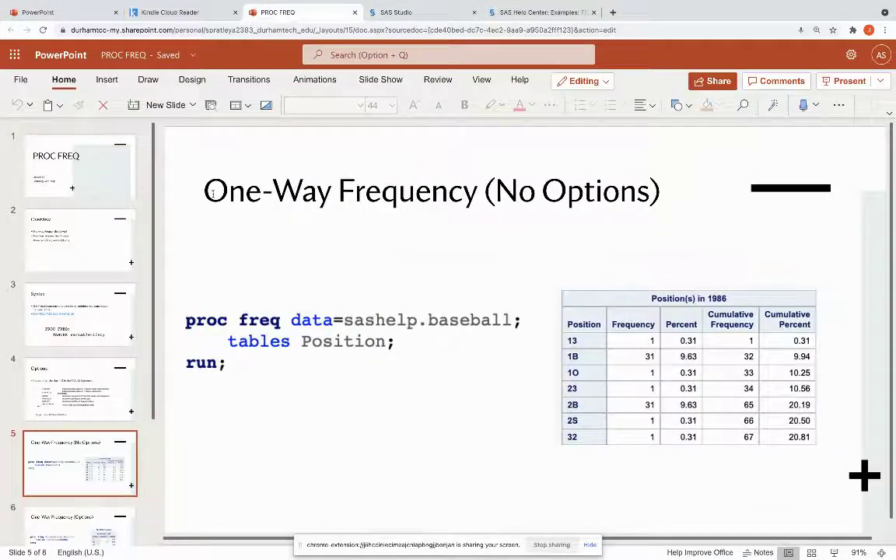
- View the One-Way Frequency (Options) slide, and add the /NOCUM option after Position in the one-way TABLES statement in SAS Studio
{"action": "left_click", "coordinate": [70, 523]}
{"action": "left_click", "coordinate": [441, 343]}
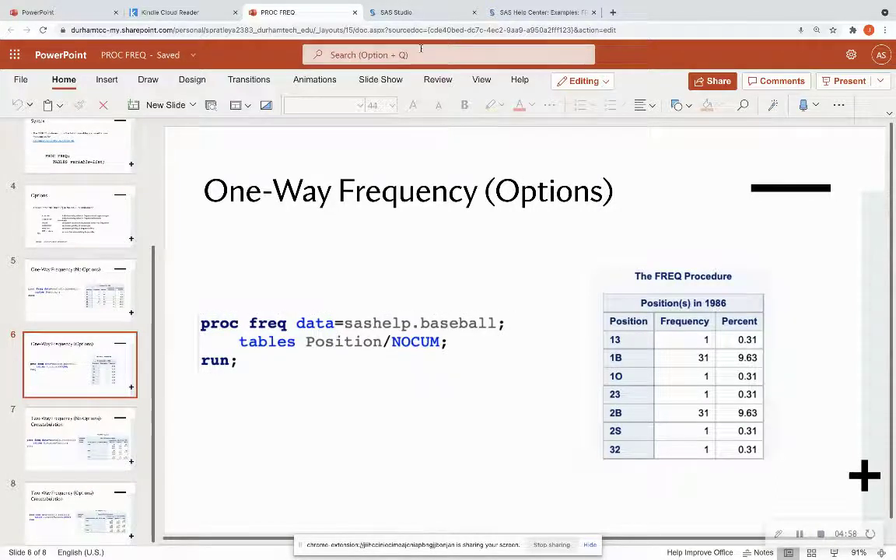
{"action": "left_click", "coordinate": [422, 13]}
{"action": "left_click", "coordinate": [464, 193]}
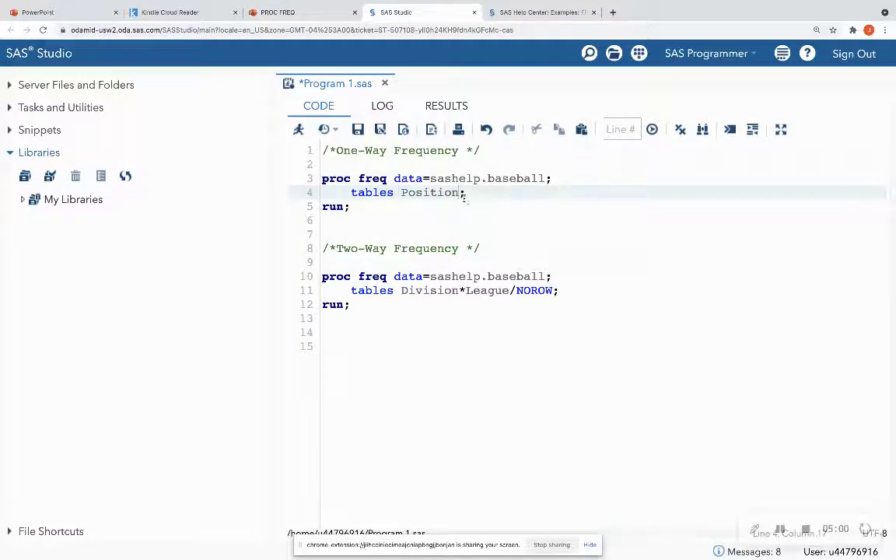
{"action": "type", "text": "/NOCUM"}
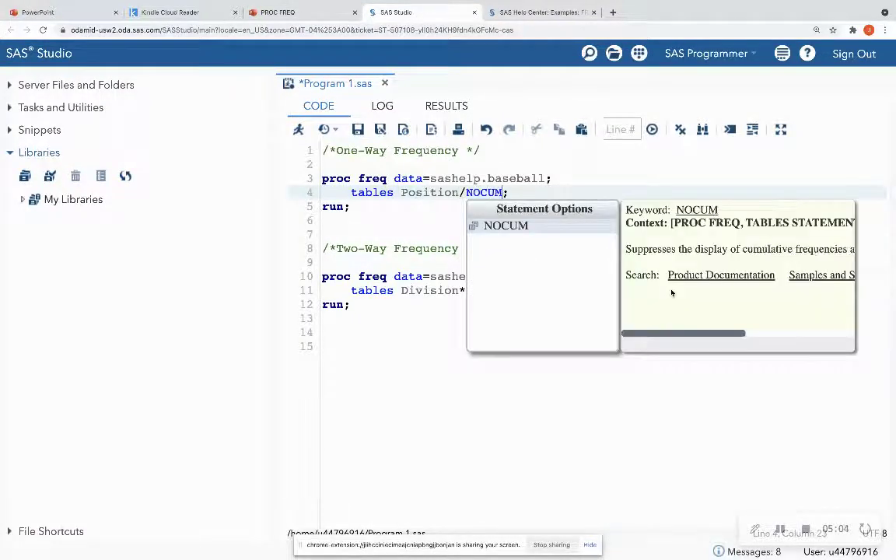
- Run the one-way PROC FREQ block with NOCUM and review the Position table, highlighting the 1B row
{"action": "left_click", "coordinate": [375, 220]}
{"action": "left_click_drag", "start_coordinate": [375, 220], "coordinate": [306, 172]}
{"action": "left_click", "coordinate": [298, 129]}
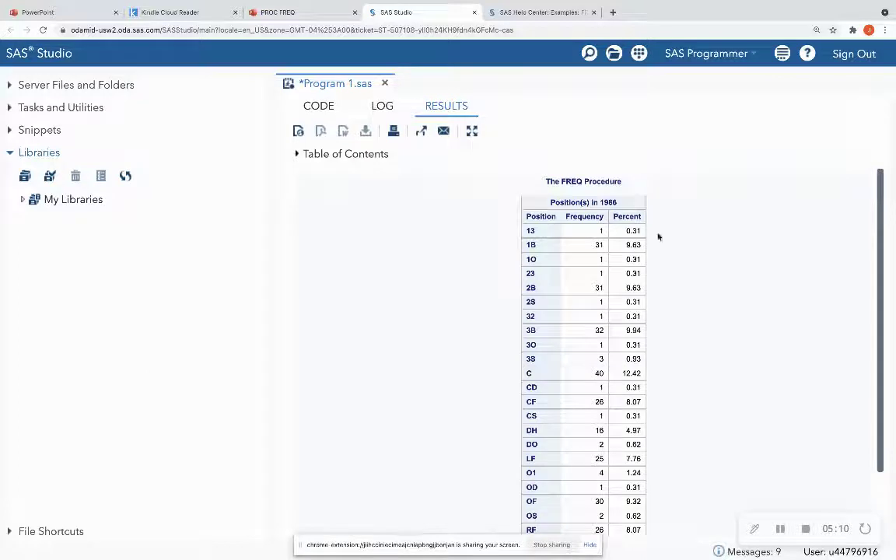
{"action": "scroll", "coordinate": [646, 293], "scroll_direction": "down", "scroll_amount": 2}
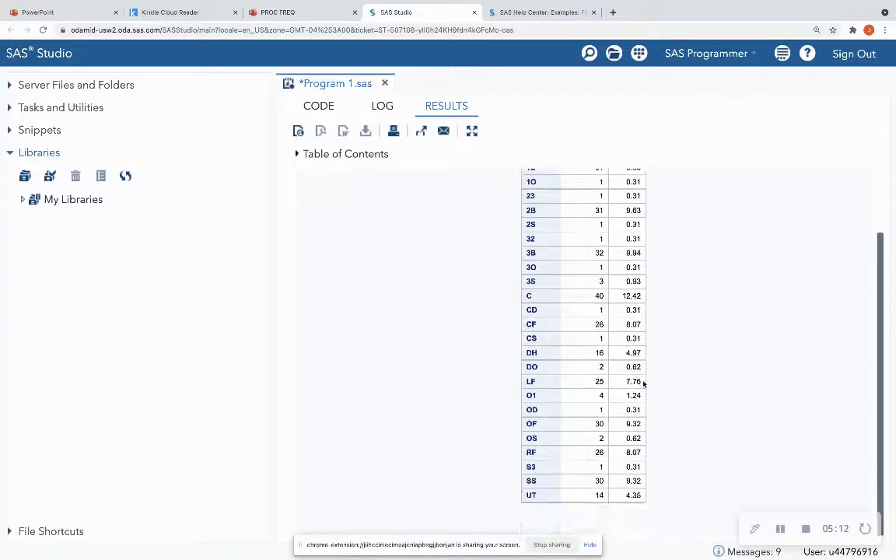
{"action": "scroll", "coordinate": [642, 381], "scroll_direction": "up", "scroll_amount": 2}
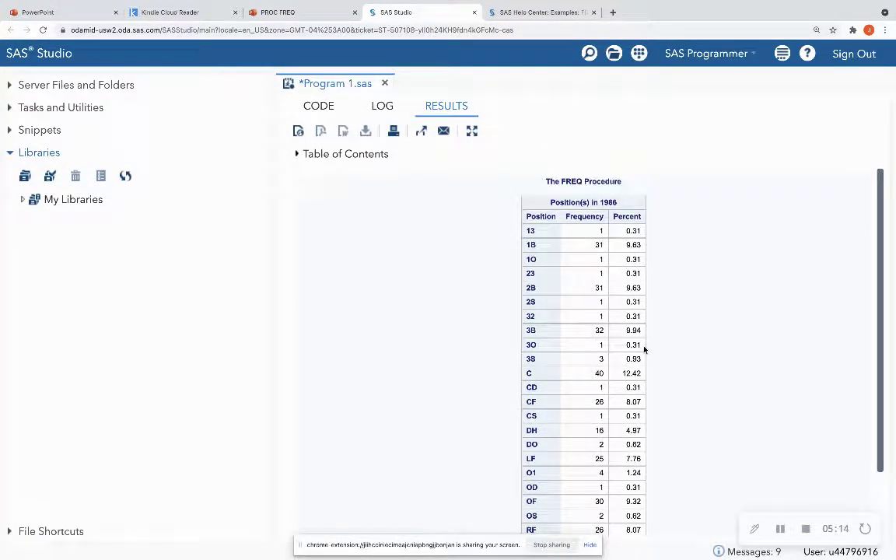
{"action": "scroll", "coordinate": [644, 349], "scroll_direction": "down", "scroll_amount": 2}
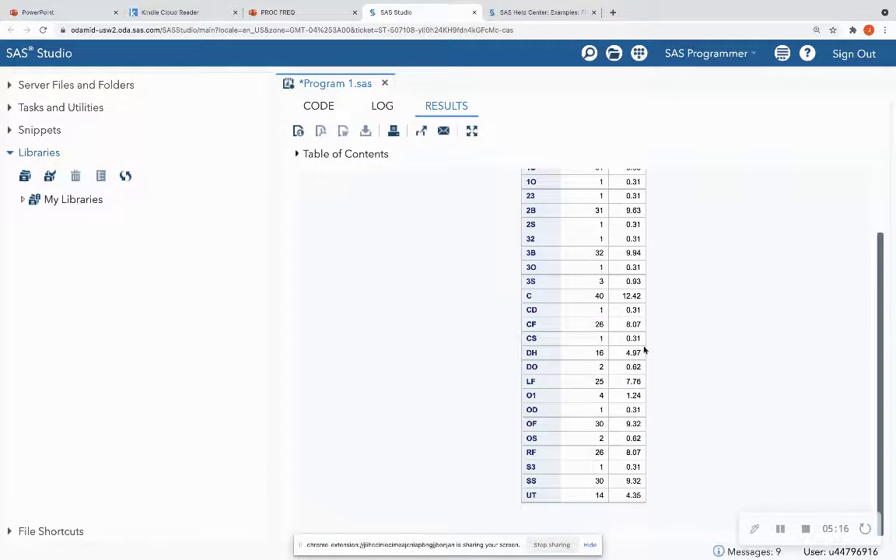
{"action": "scroll", "coordinate": [644, 350], "scroll_direction": "up", "scroll_amount": 2}
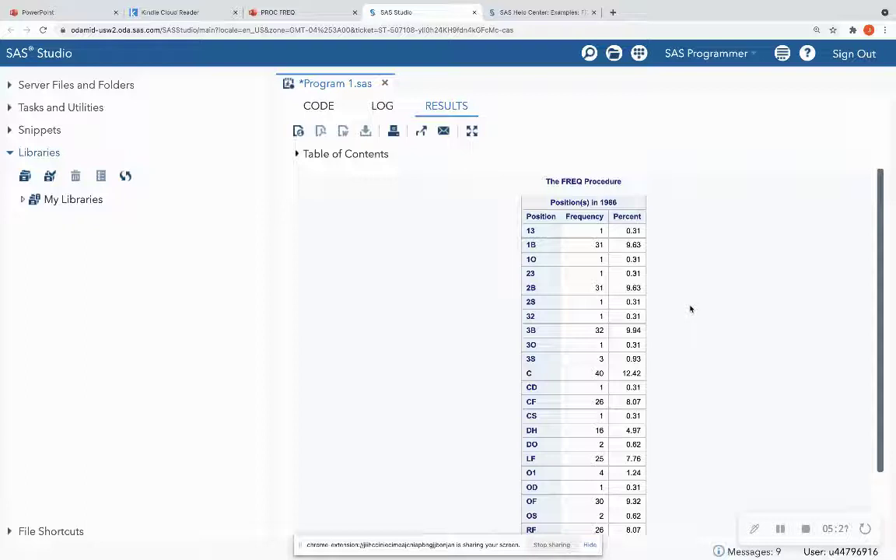
{"action": "left_click_drag", "start_coordinate": [527, 245], "coordinate": [648, 248]}
{"action": "double_click", "coordinate": [643, 247]}
- Highlight the NOCUM option in the code, and show the Two-Way Frequency (No Options) slide in the PROC FREQ presentation
{"action": "left_click", "coordinate": [320, 110]}
{"action": "left_click", "coordinate": [503, 194]}
{"action": "left_click_drag", "start_coordinate": [506, 192], "coordinate": [464, 192]}
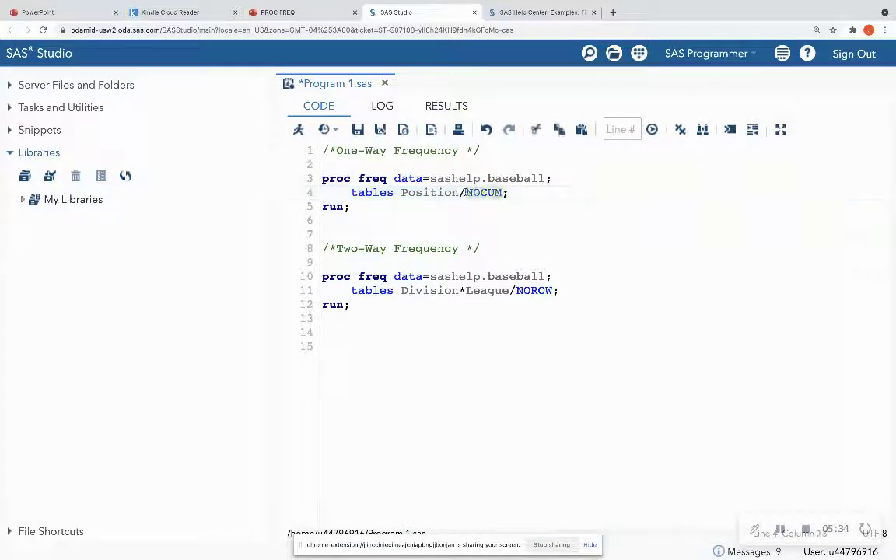
{"action": "left_click", "coordinate": [464, 220]}
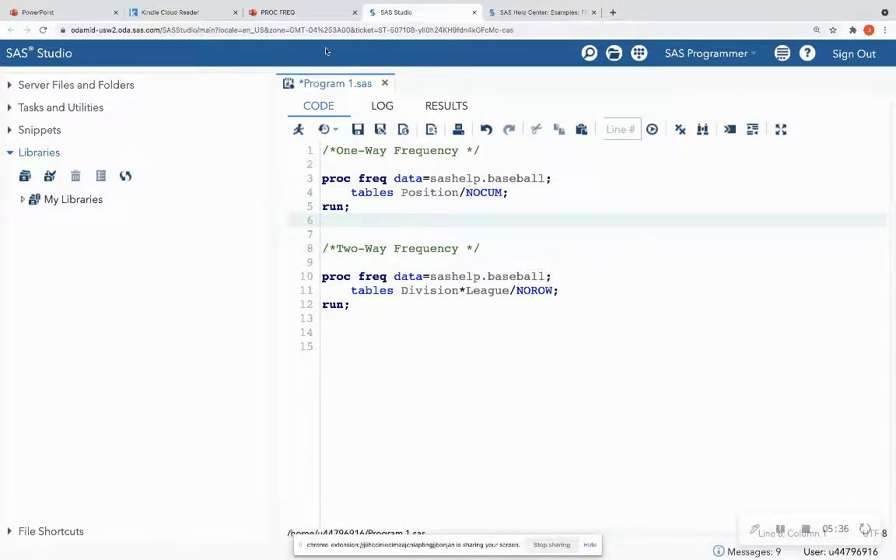
{"action": "left_click", "coordinate": [288, 12]}
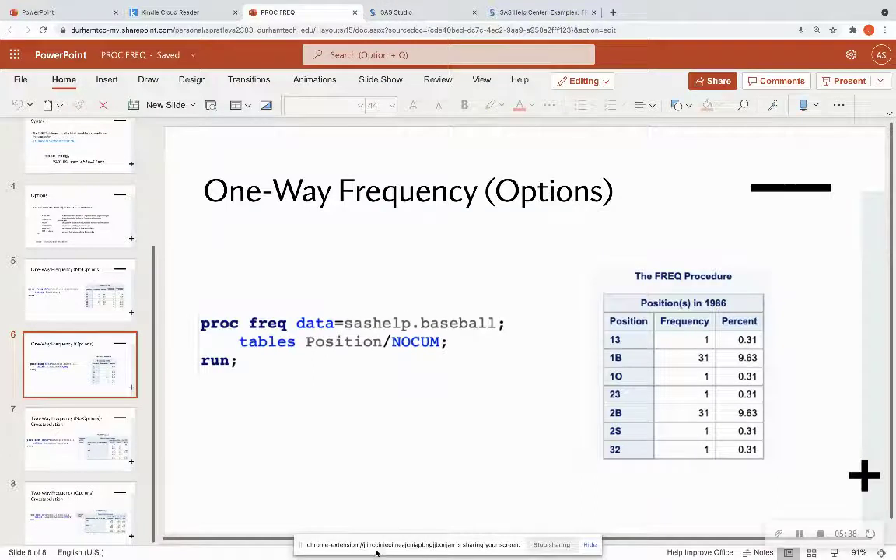
{"action": "left_click", "coordinate": [101, 451]}
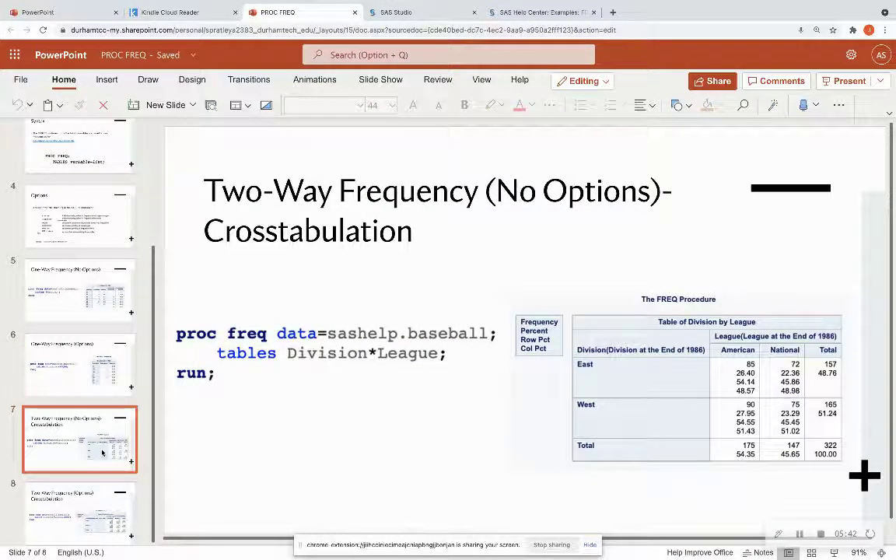
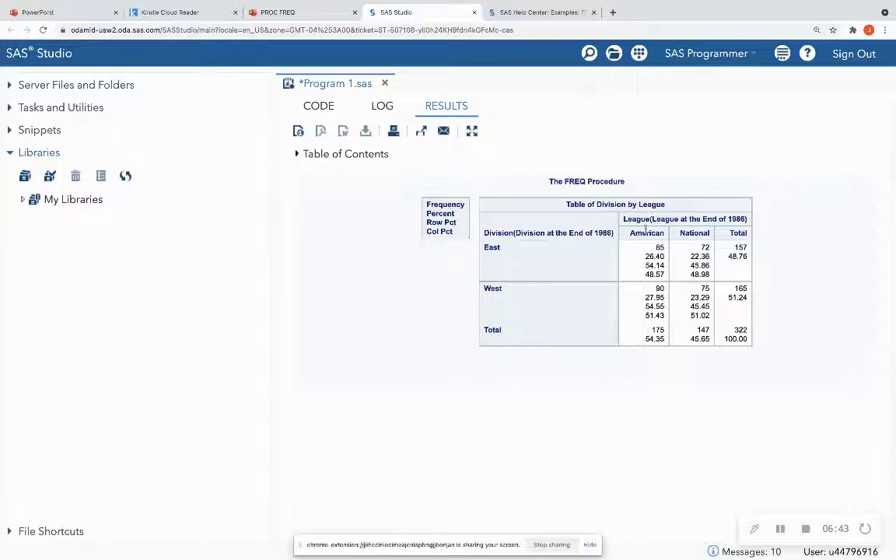
- Highlight the East division's American, National and Total frequencies in the Division by League table
{"action": "double_click", "coordinate": [657, 247]}
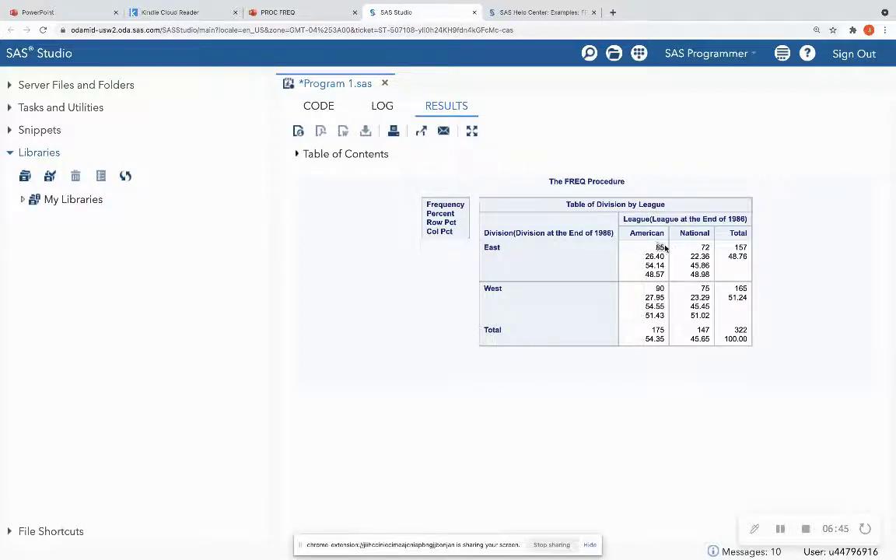
{"action": "double_click", "coordinate": [709, 247]}
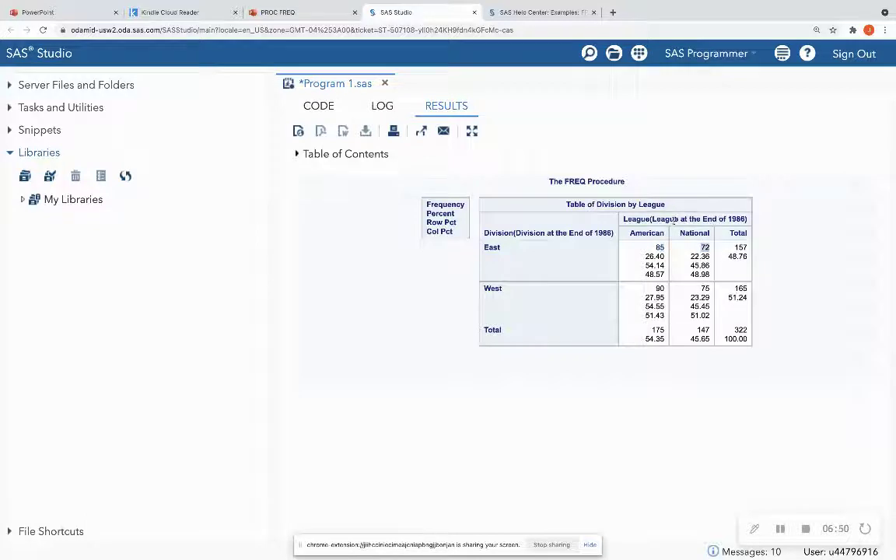
{"action": "double_click", "coordinate": [738, 247]}
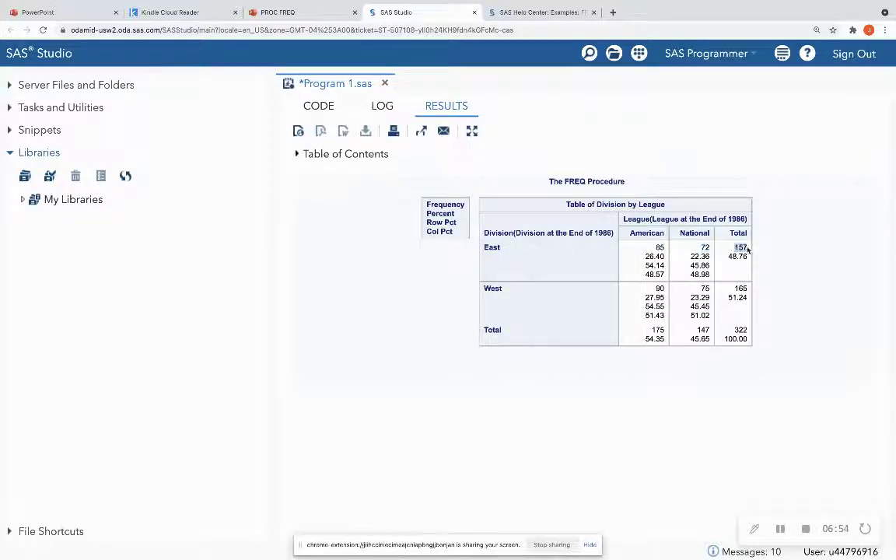
{"action": "left_click", "coordinate": [582, 231]}
- Examine the overall percent values for the East and West divisions in both leagues of the crosstabulation
{"action": "double_click", "coordinate": [648, 256]}
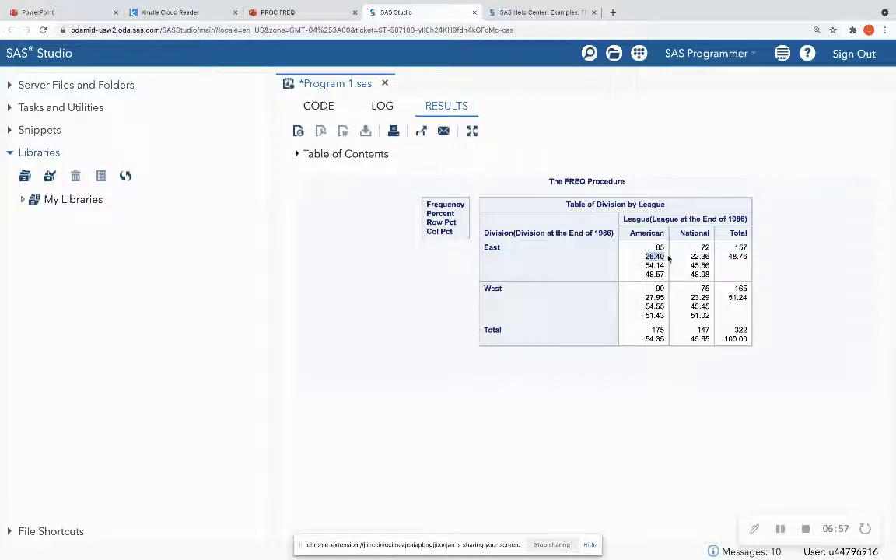
{"action": "double_click", "coordinate": [699, 256]}
{"action": "double_click", "coordinate": [660, 297]}
{"action": "left_click_drag", "start_coordinate": [689, 297], "coordinate": [708, 297]}
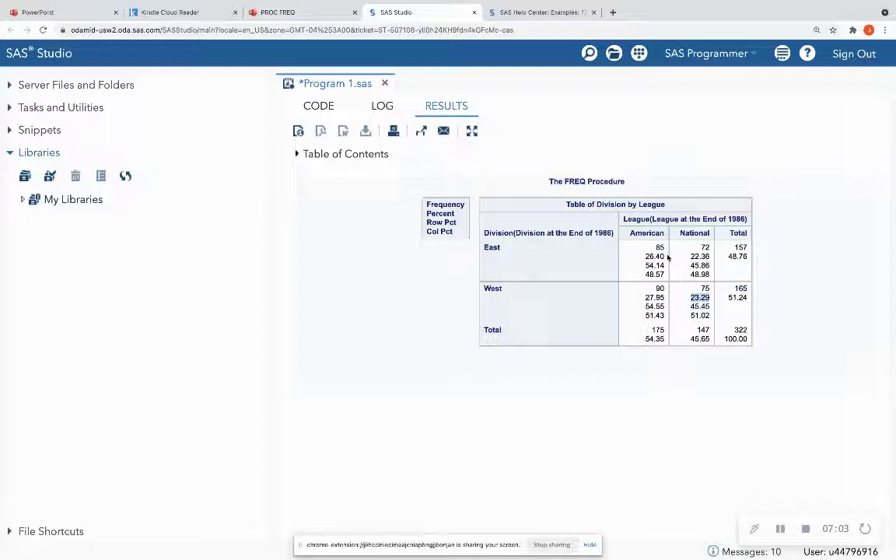
{"action": "double_click", "coordinate": [662, 256]}
{"action": "left_click_drag", "start_coordinate": [691, 256], "coordinate": [706, 255]}
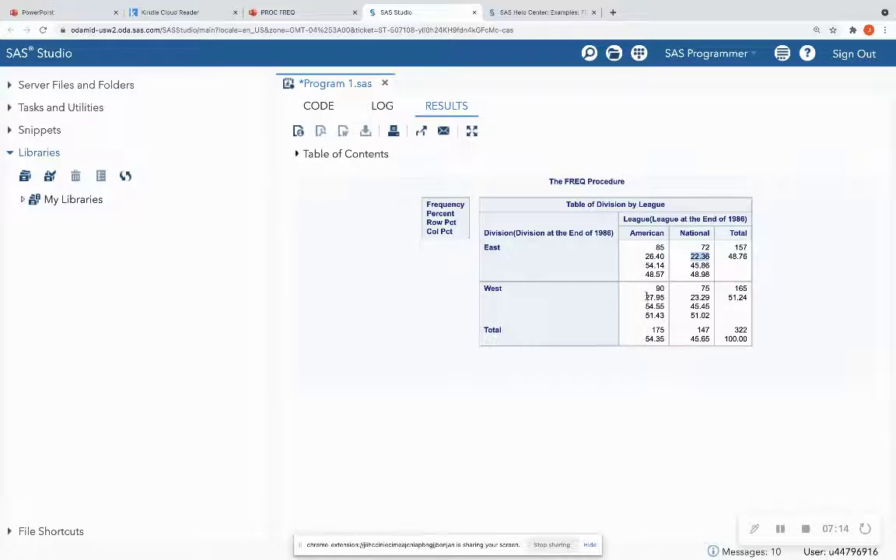
{"action": "left_click_drag", "start_coordinate": [645, 297], "coordinate": [666, 298]}
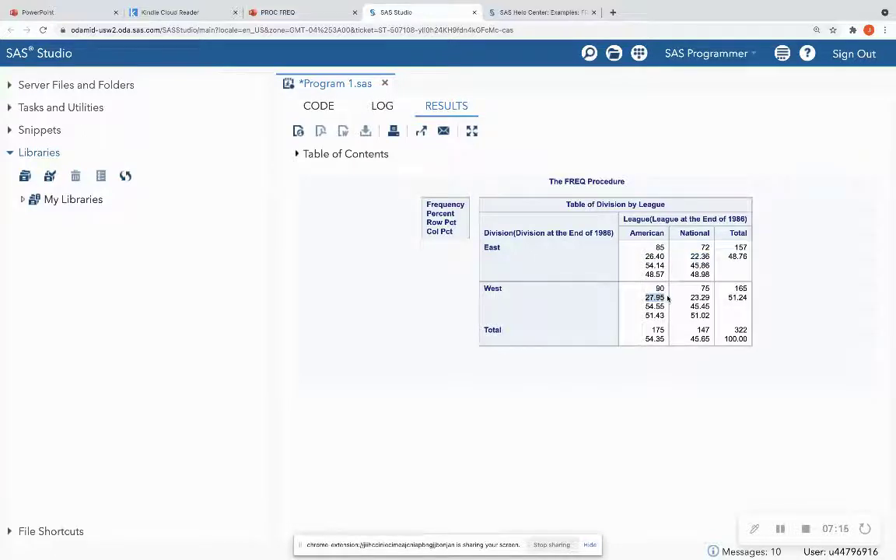
{"action": "left_click_drag", "start_coordinate": [689, 298], "coordinate": [712, 300]}
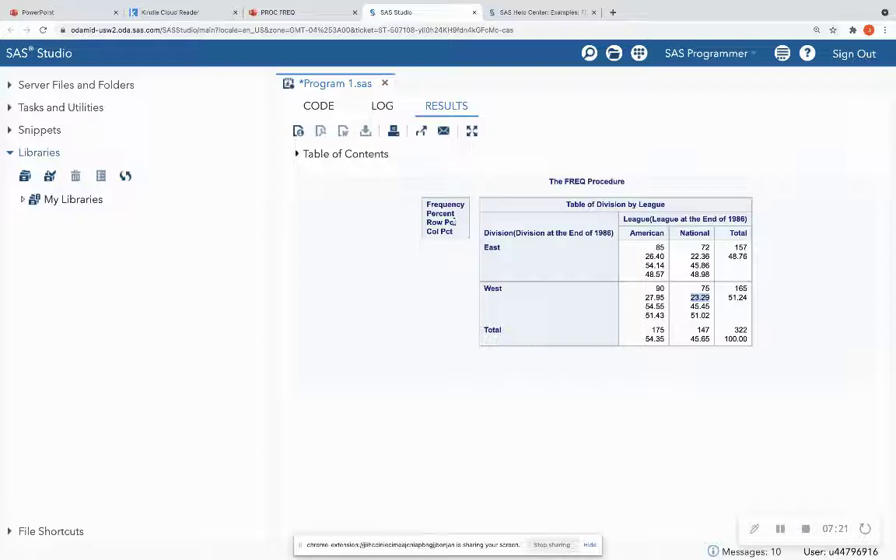
- Highlight the East row percents for both leagues and the American League column percents for East and West
{"action": "left_click_drag", "start_coordinate": [646, 266], "coordinate": [692, 261]}
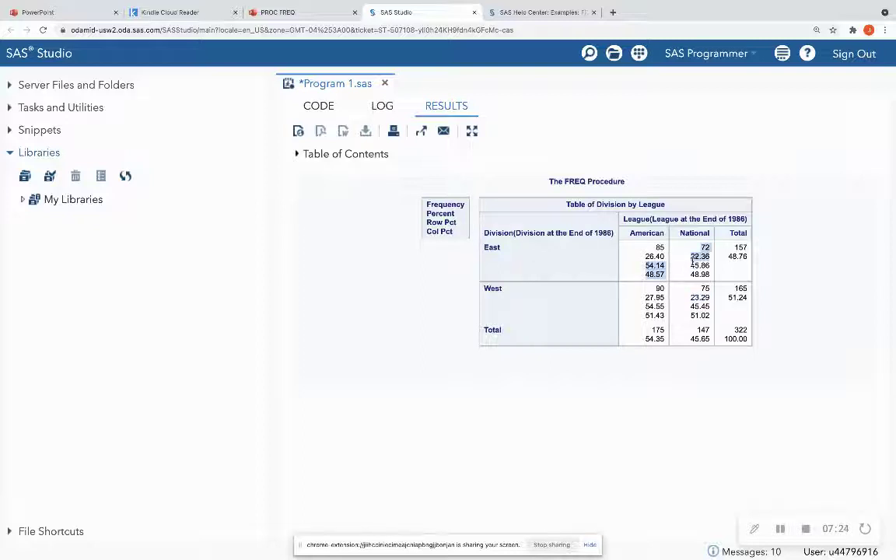
{"action": "double_click", "coordinate": [657, 265]}
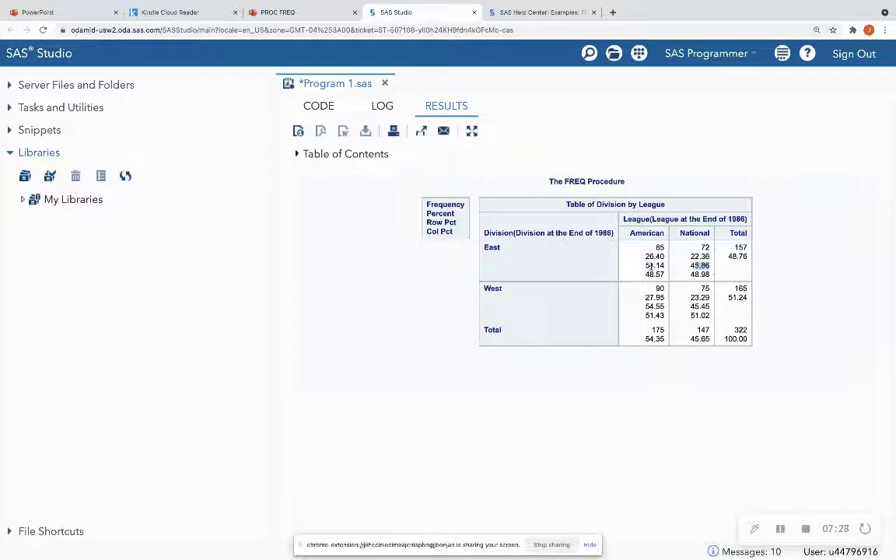
{"action": "double_click", "coordinate": [700, 265]}
{"action": "double_click", "coordinate": [649, 274]}
{"action": "double_click", "coordinate": [647, 316]}
- Add the /NOROW option after Division*League in the two-way TABLES statement
{"action": "left_click", "coordinate": [295, 108]}
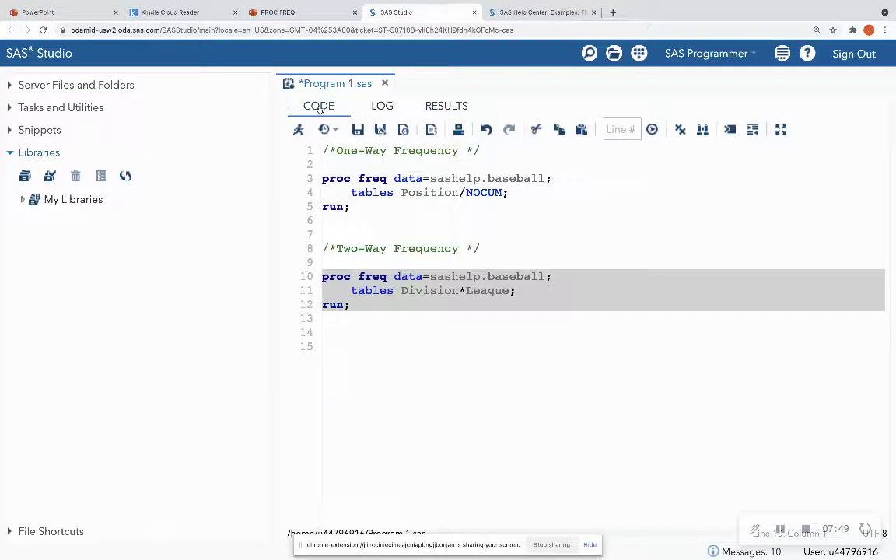
{"action": "left_click", "coordinate": [513, 292]}
{"action": "type", "text": "/NOROW"}
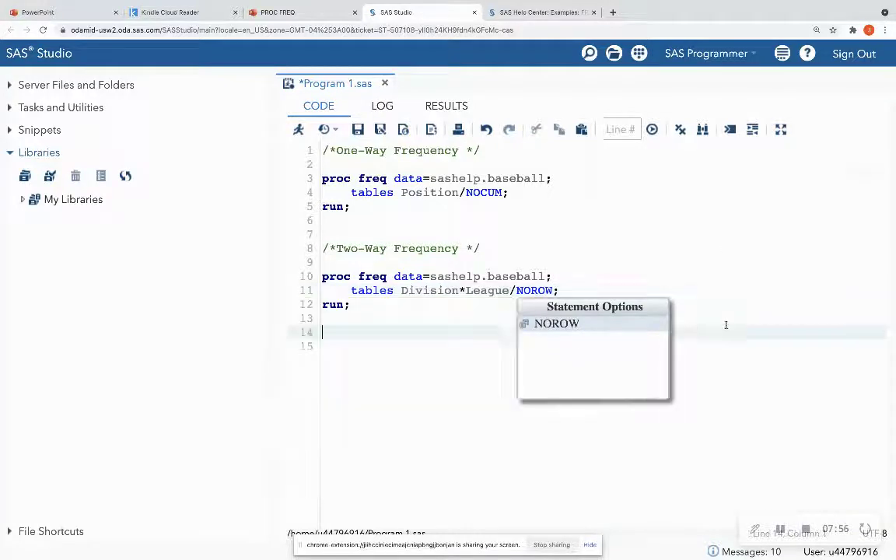
- Run the two-way PROC FREQ block with NOROW, view the Division by League table, and return to the PROC FREQ presentation
{"action": "left_click_drag", "start_coordinate": [348, 303], "coordinate": [318, 278]}
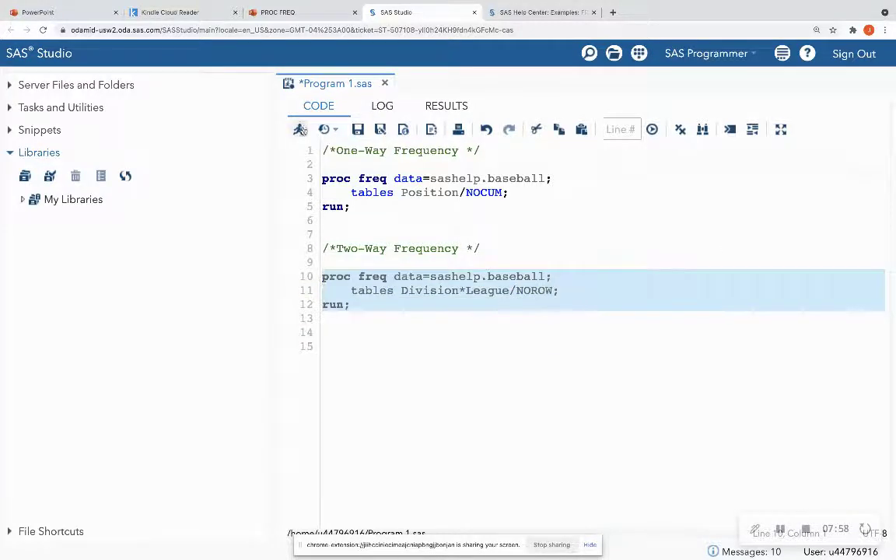
{"action": "key", "text": "F3"}
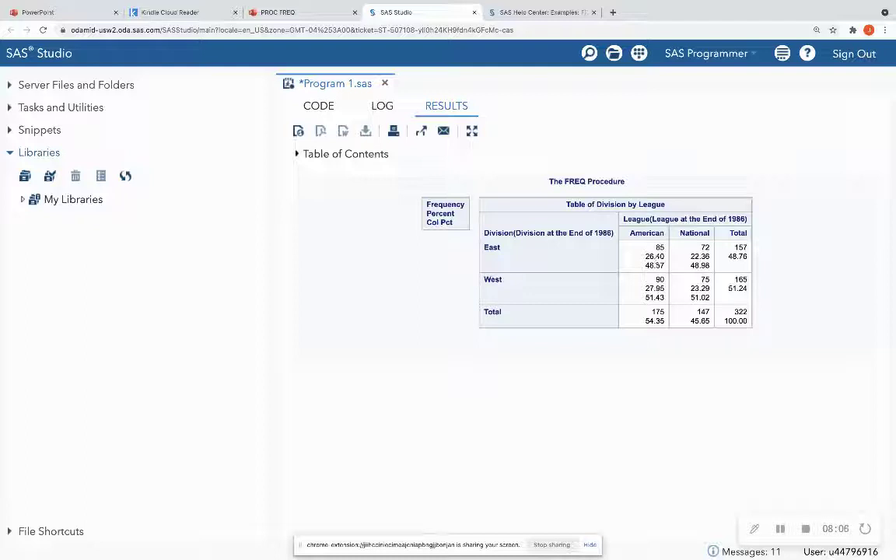
{"action": "left_click", "coordinate": [268, 13]}
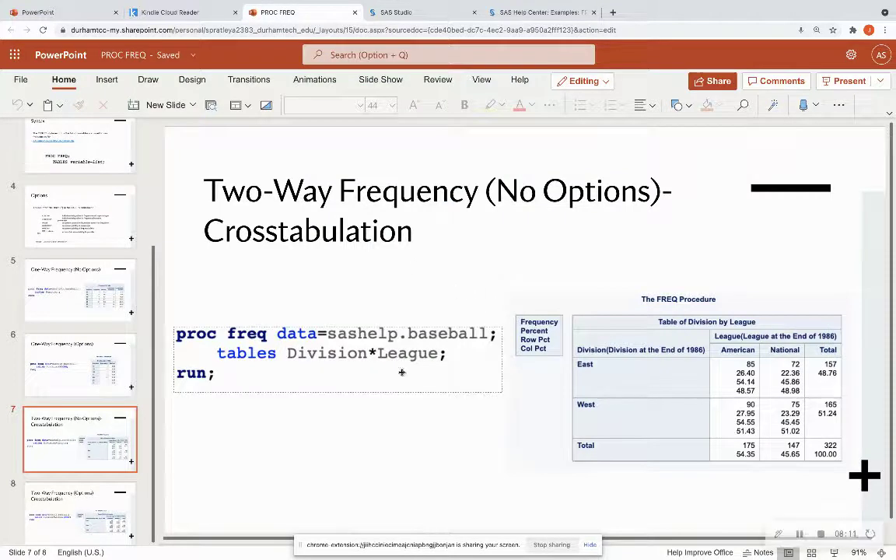